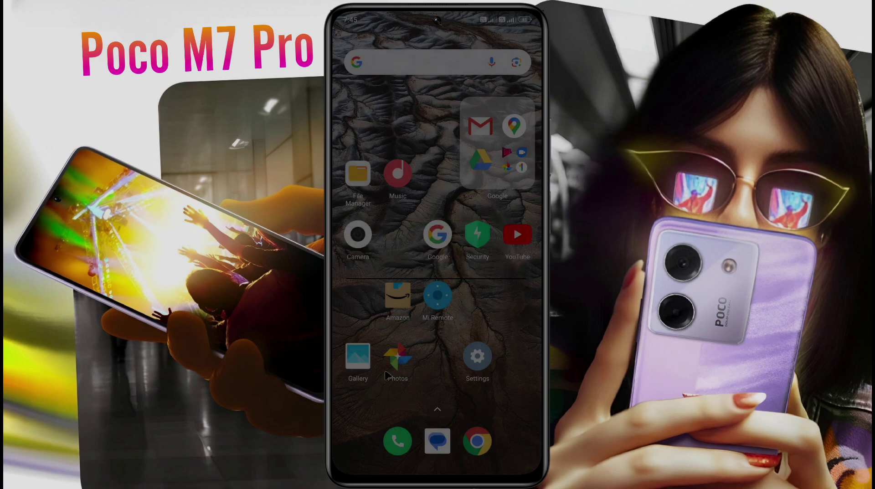
Open the white-flower photo full-screen in Gallery
{"action": "left_click", "coordinate": [368, 371]}
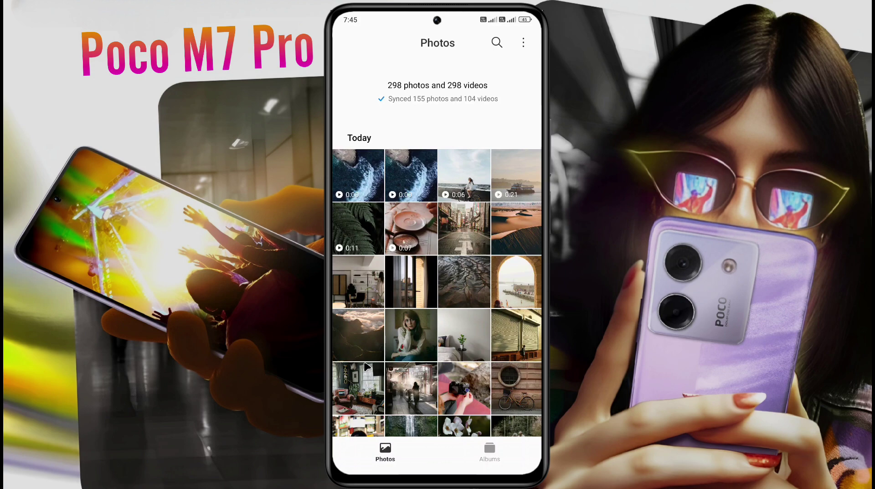
{"action": "left_click", "coordinate": [490, 451]}
{"action": "left_click", "coordinate": [385, 450]}
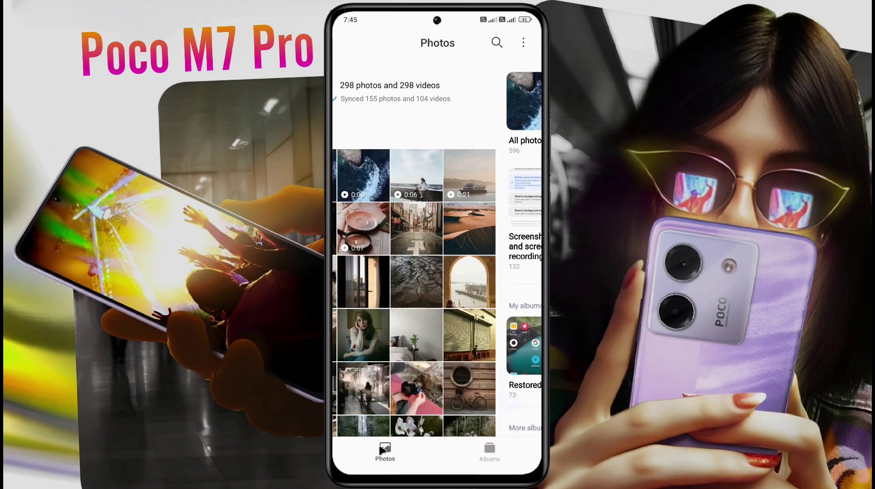
{"action": "left_click", "coordinate": [462, 426]}
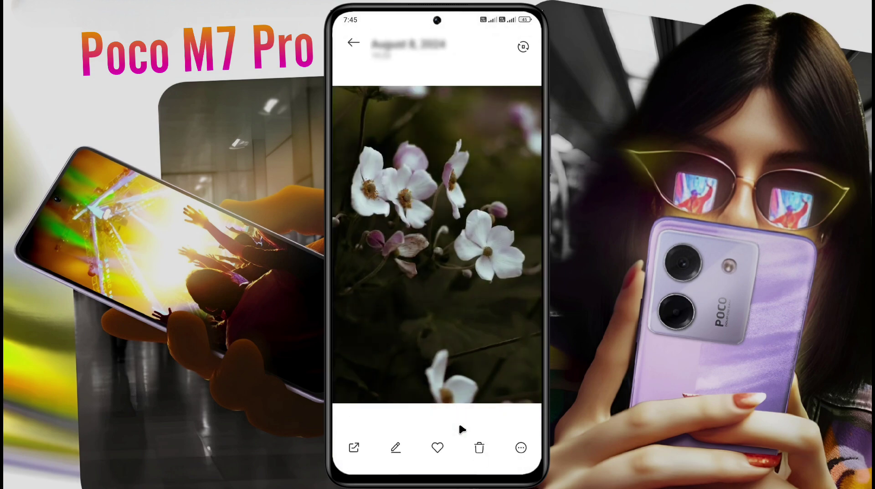
Set the flower photo as wallpaper, previewing home and lock screens, for the Home screen only
{"action": "left_click", "coordinate": [522, 448]}
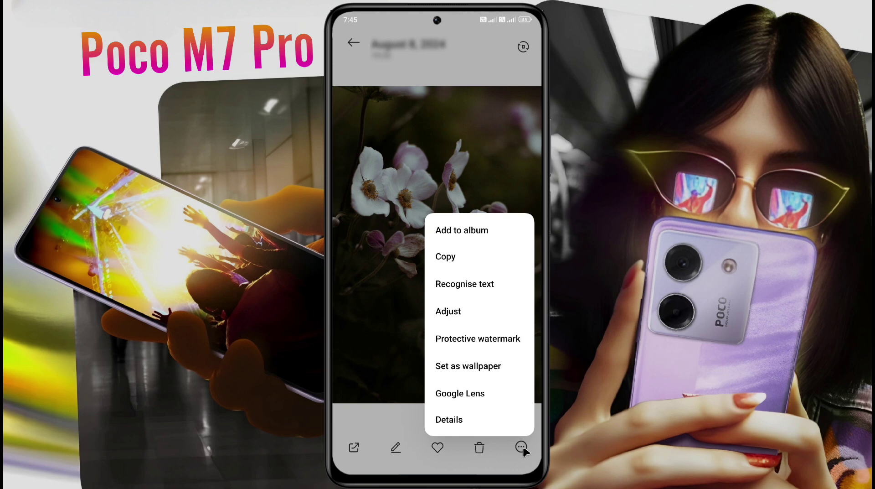
{"action": "left_click", "coordinate": [465, 367]}
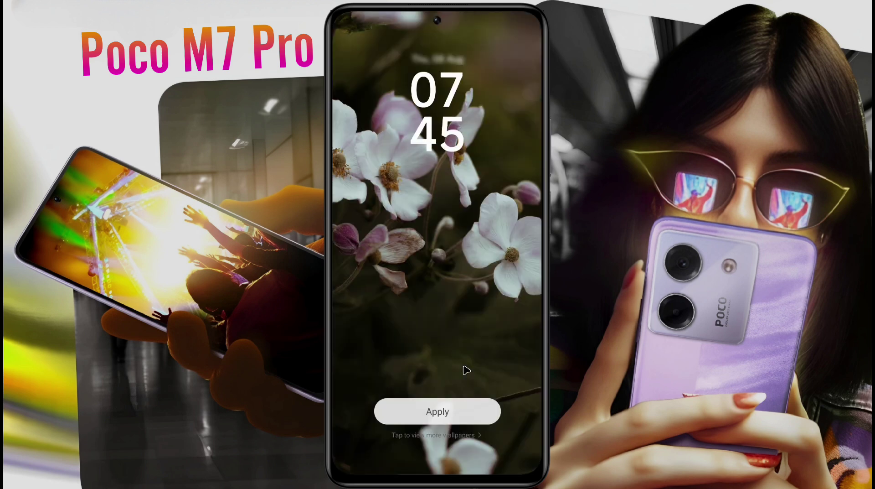
{"action": "left_click", "coordinate": [414, 336]}
{"action": "left_click", "coordinate": [414, 335]}
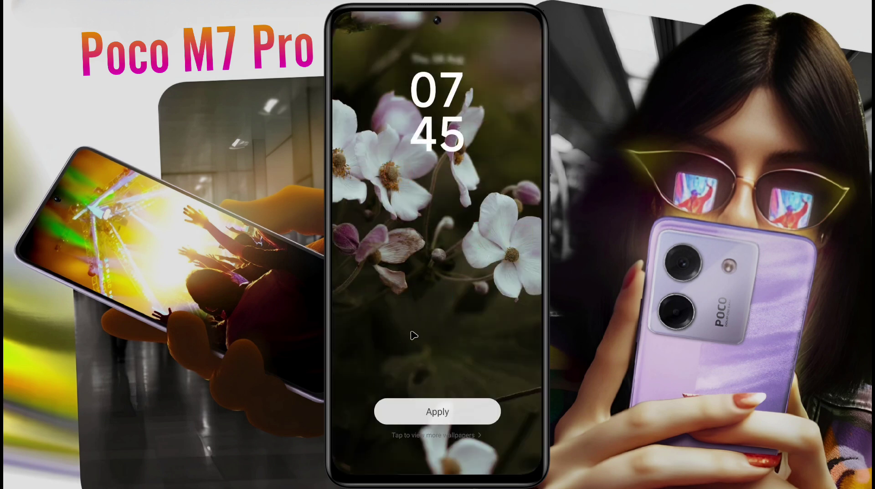
{"action": "left_click", "coordinate": [414, 336]}
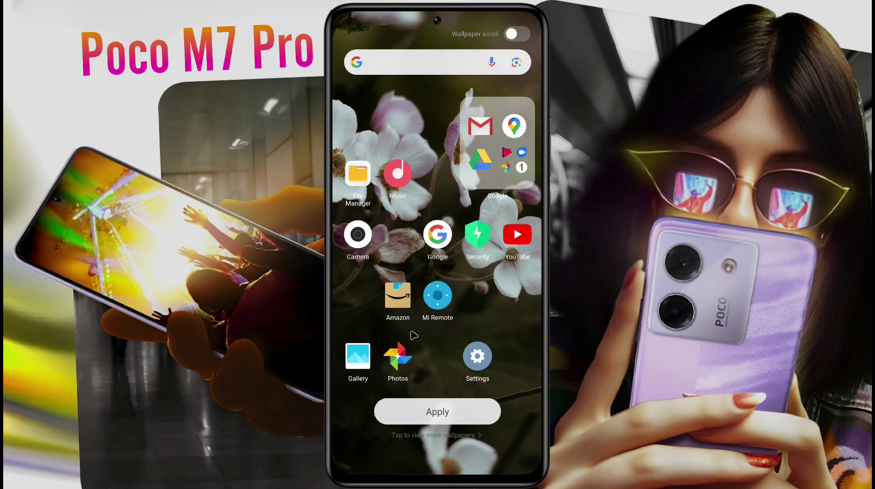
{"action": "left_click", "coordinate": [414, 336]}
{"action": "left_click", "coordinate": [423, 412]}
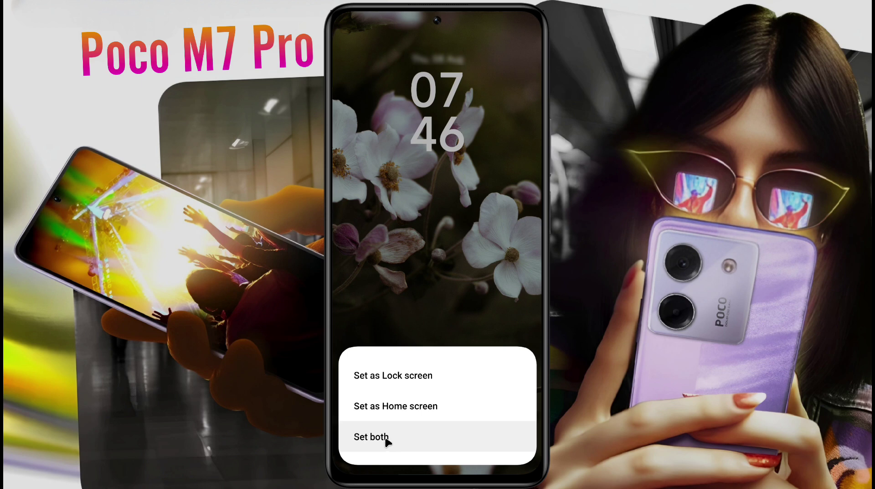
{"action": "left_click", "coordinate": [442, 403]}
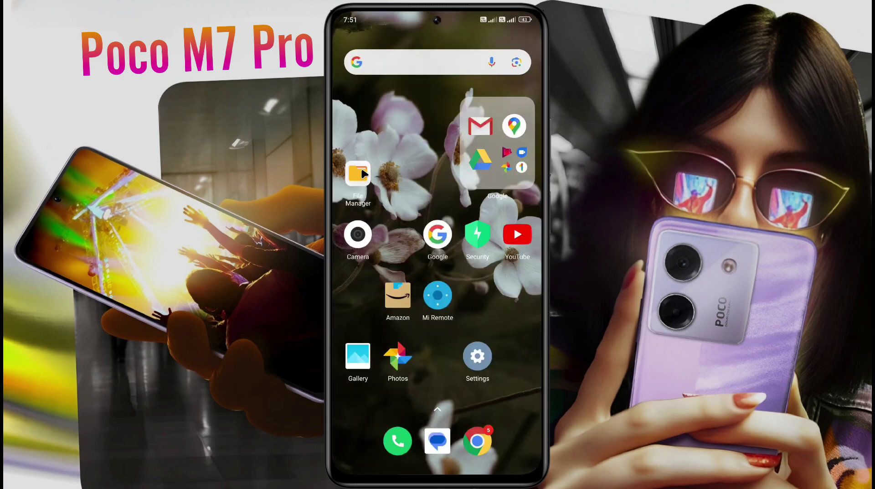
Select the aerial coastline video in File Manager's Videos view
{"action": "left_click", "coordinate": [359, 173]}
{"action": "left_click", "coordinate": [392, 167]}
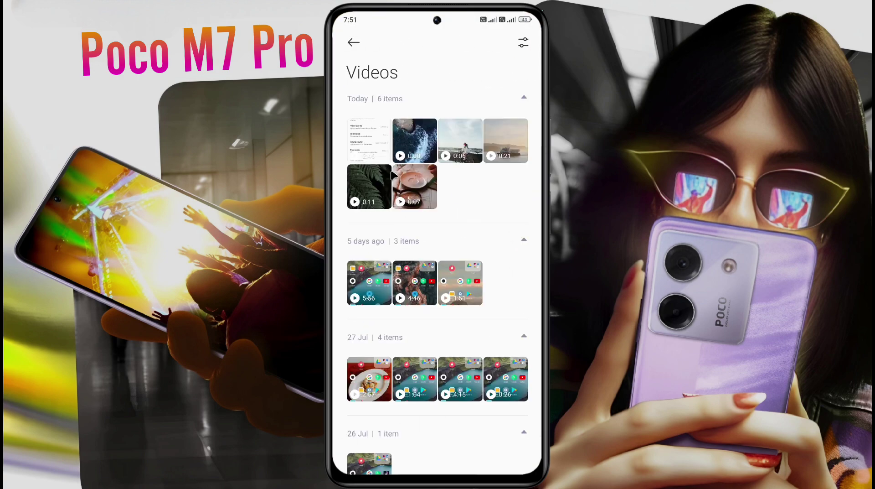
{"action": "left_click", "coordinate": [413, 152]}
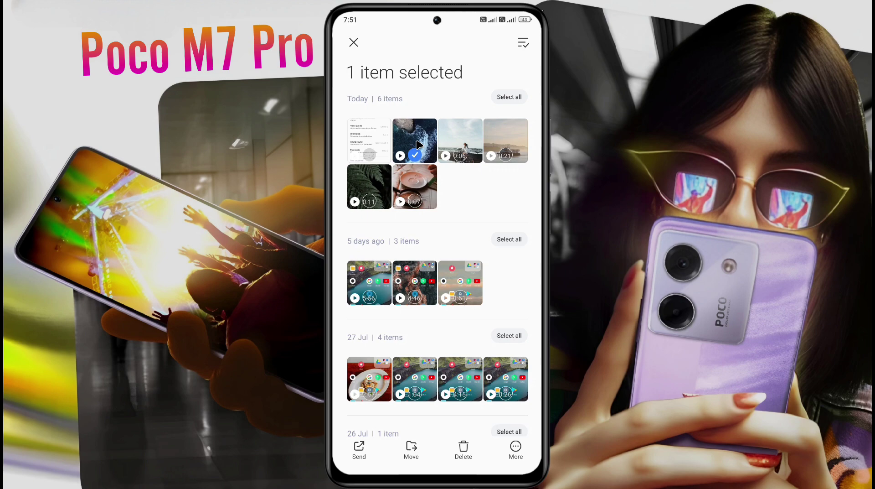
Apply the coastline video as the lock screen wallpaper only, then unlock the phone
{"action": "left_click", "coordinate": [514, 448]}
{"action": "left_click", "coordinate": [472, 397]}
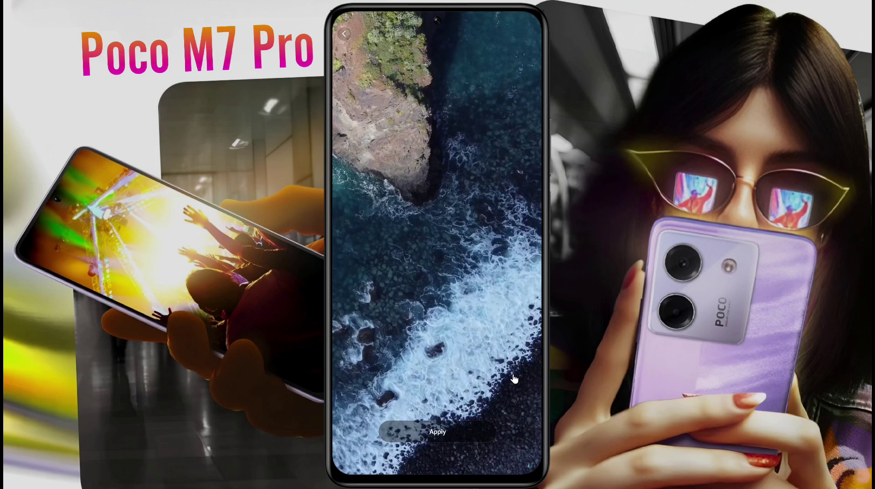
{"action": "left_click", "coordinate": [444, 431]}
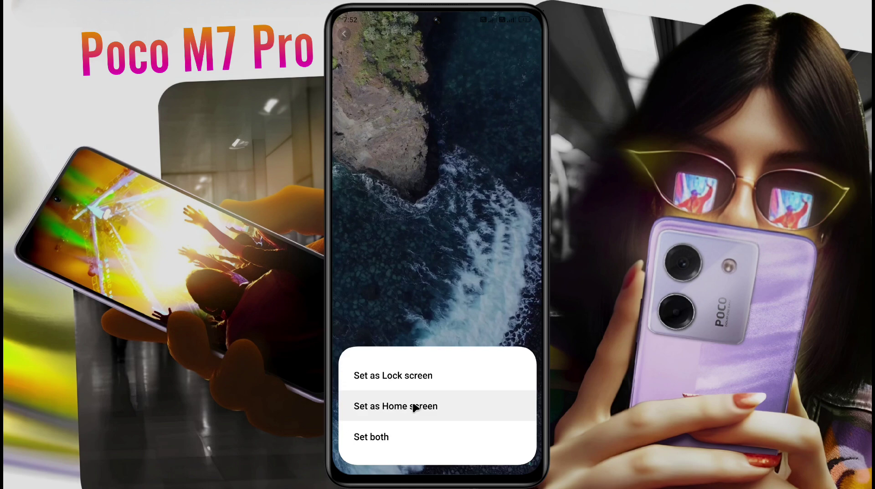
{"action": "left_click", "coordinate": [445, 377]}
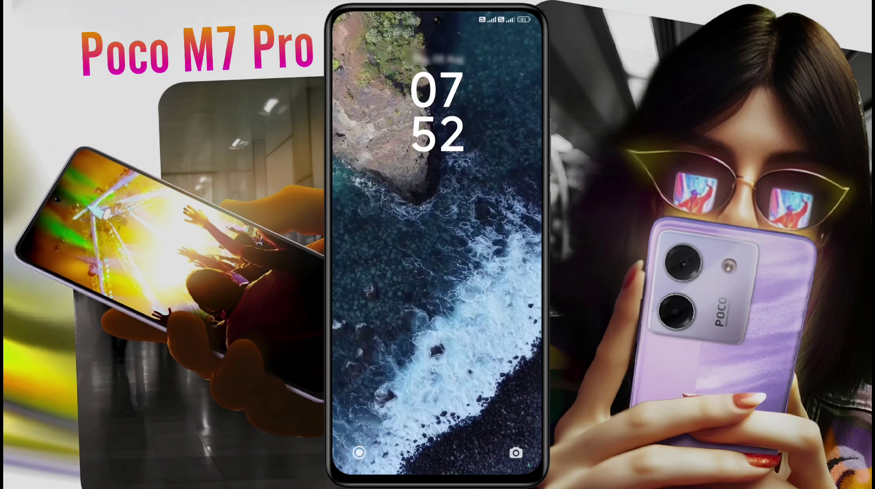
{"action": "left_click_drag", "start_coordinate": [516, 433], "coordinate": [516, 343]}
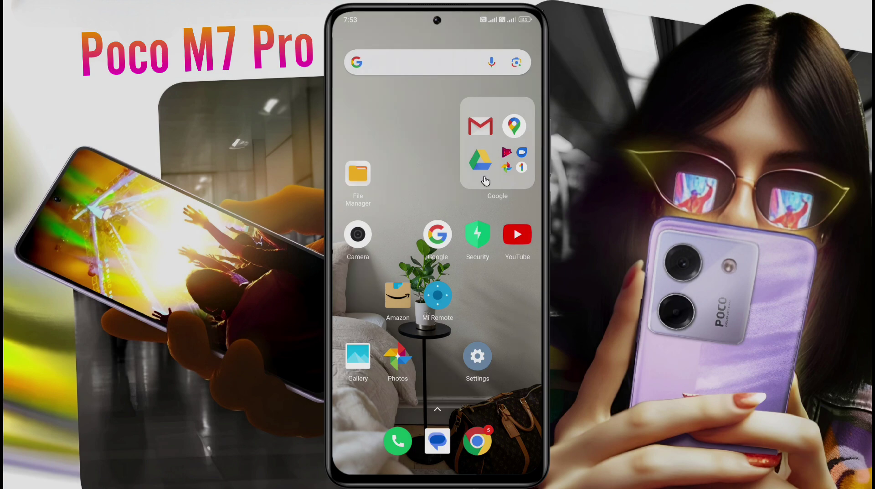
Turn Wi-Fi on from the quick settings panel
{"action": "left_click_drag", "start_coordinate": [528, 36], "coordinate": [524, 192]}
{"action": "left_click", "coordinate": [391, 102]}
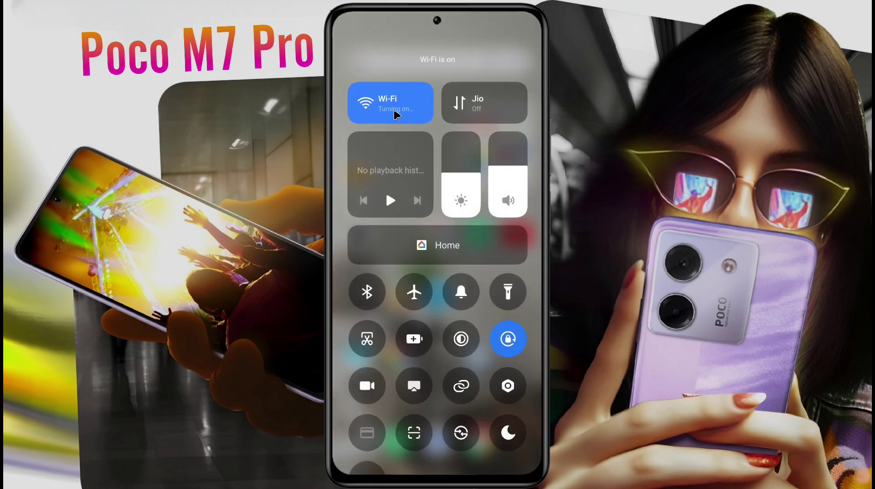
{"action": "left_click_drag", "start_coordinate": [479, 378], "coordinate": [467, 290]}
Agree to the terms under Lock screen > Glance for Mi to enable Wallpaper Carousel
{"action": "left_click", "coordinate": [479, 360]}
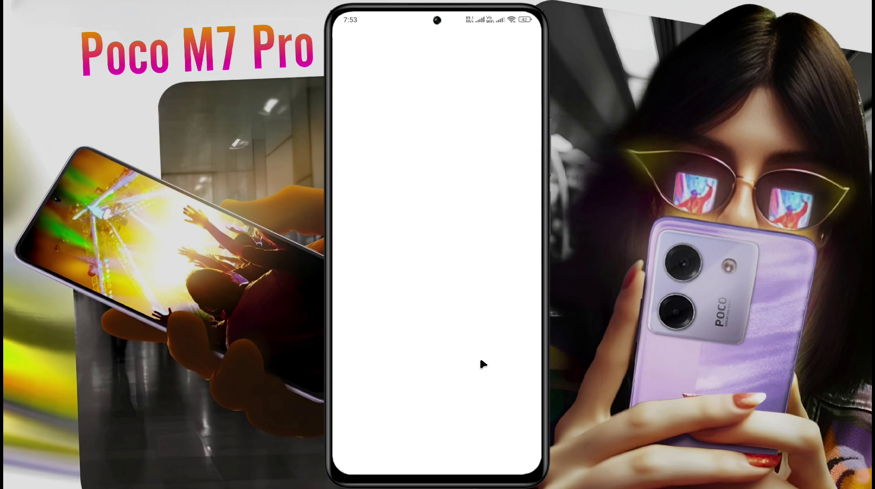
{"action": "left_click_drag", "start_coordinate": [496, 309], "coordinate": [474, 141]}
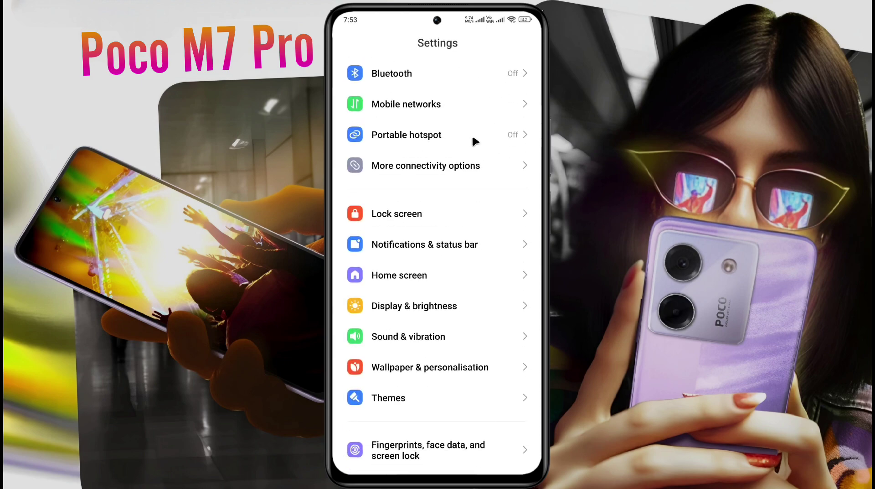
{"action": "left_click", "coordinate": [411, 215]}
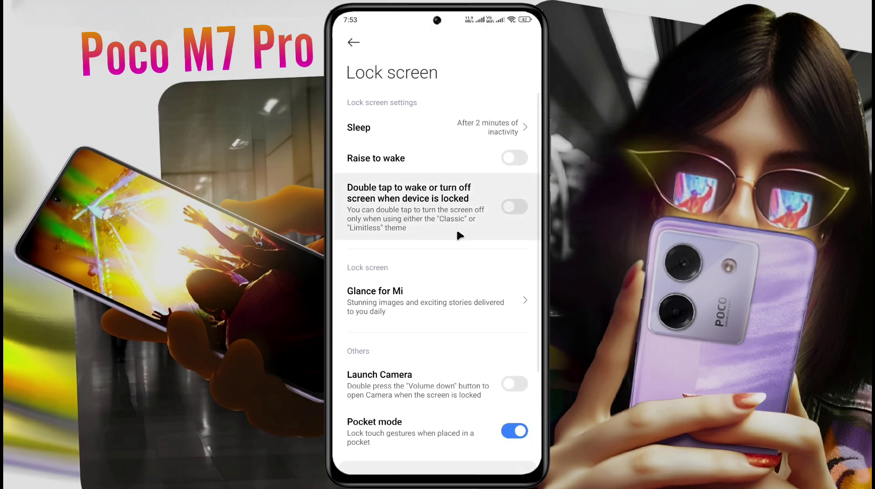
{"action": "left_click", "coordinate": [424, 305]}
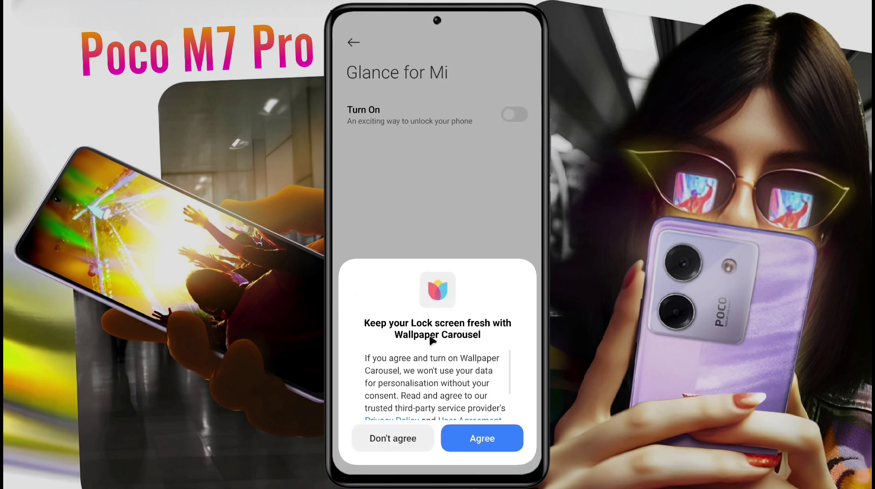
{"action": "left_click", "coordinate": [484, 439]}
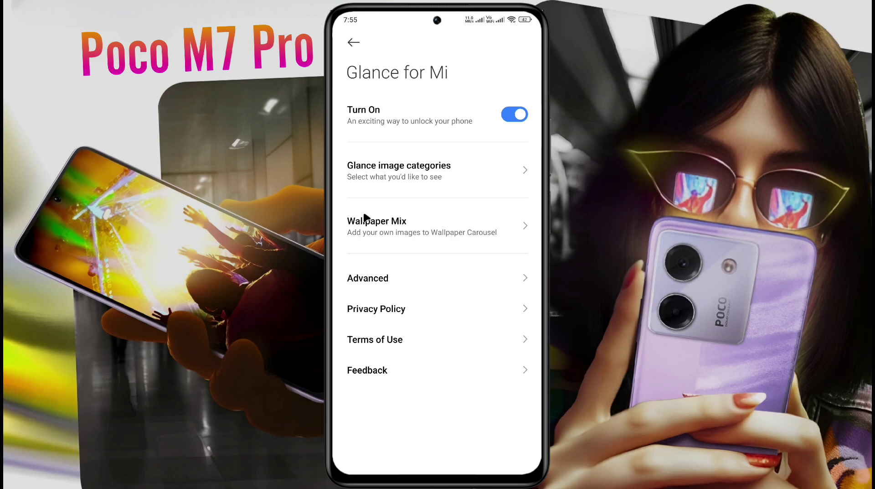
Follow the Sports category in Glance image categories, then open the Wallpaper Mix page
{"action": "left_click", "coordinate": [428, 174]}
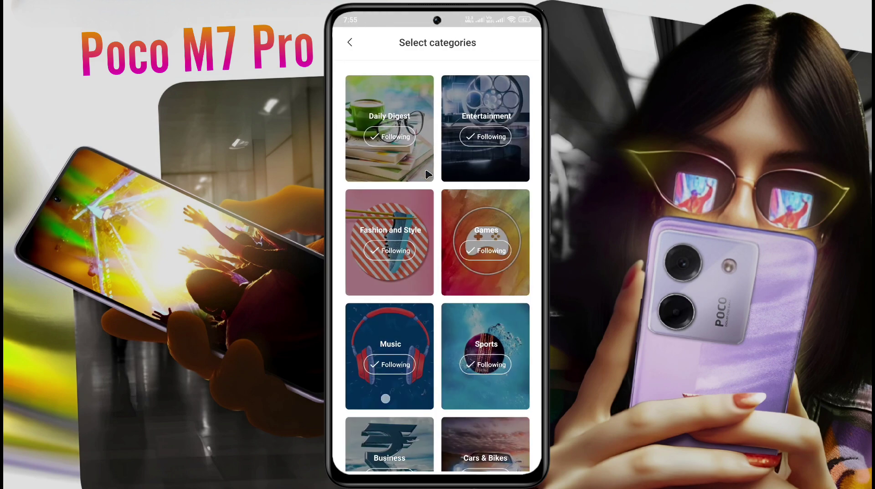
{"action": "scroll", "coordinate": [386, 398], "scroll_direction": "down", "scroll_amount": 5}
{"action": "scroll", "coordinate": [386, 374], "scroll_direction": "down", "scroll_amount": 5}
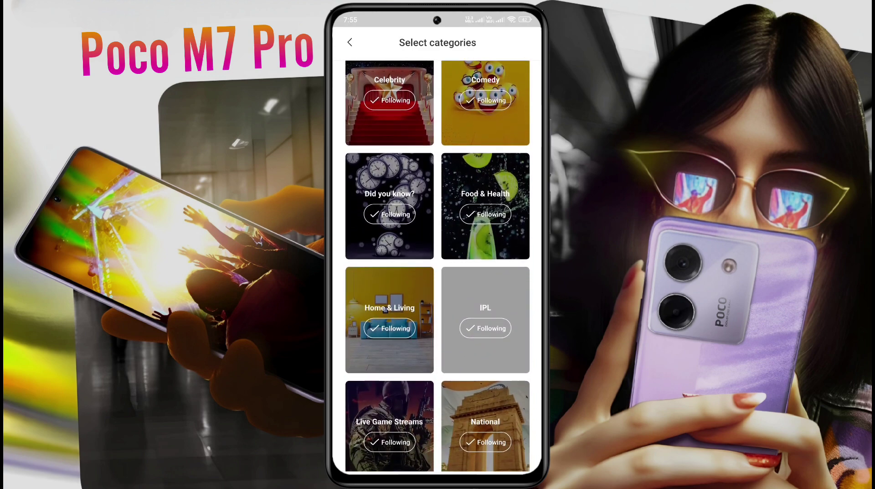
{"action": "scroll", "coordinate": [438, 264], "scroll_direction": "up", "scroll_amount": 10}
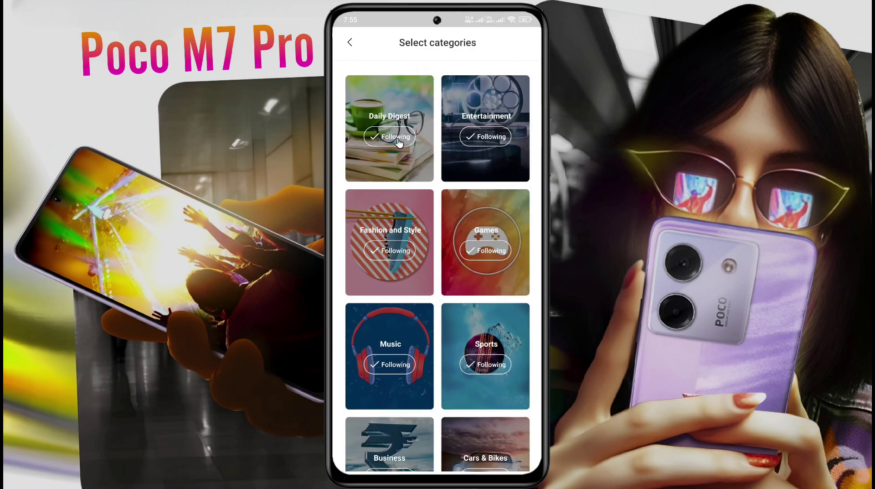
{"action": "left_click", "coordinate": [492, 369]}
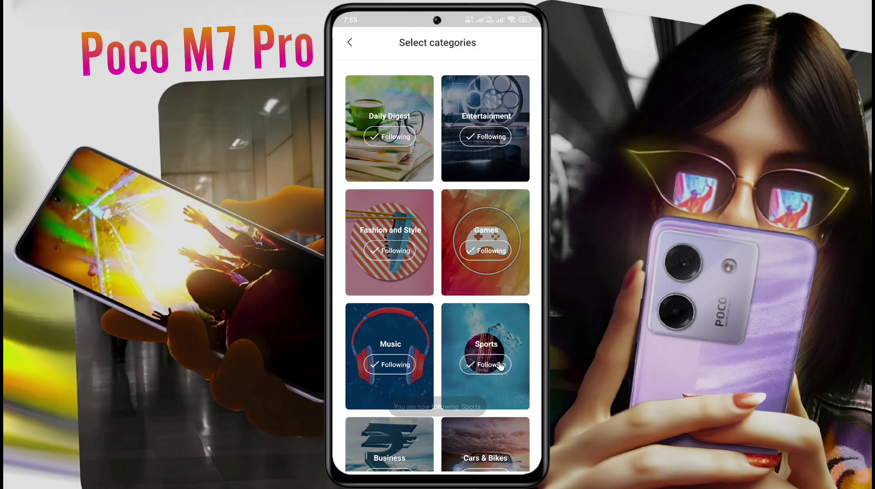
{"action": "scroll", "coordinate": [378, 376], "scroll_direction": "down", "scroll_amount": 6}
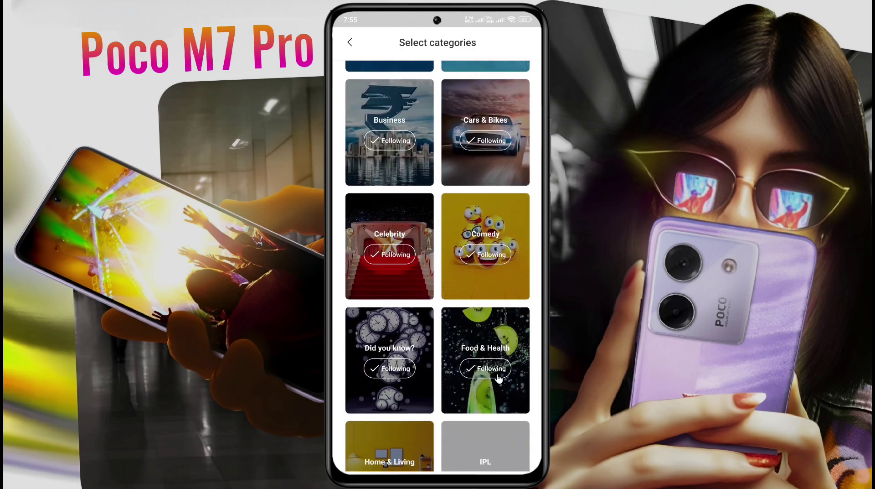
{"action": "key", "text": "Escape"}
{"action": "left_click", "coordinate": [398, 232]}
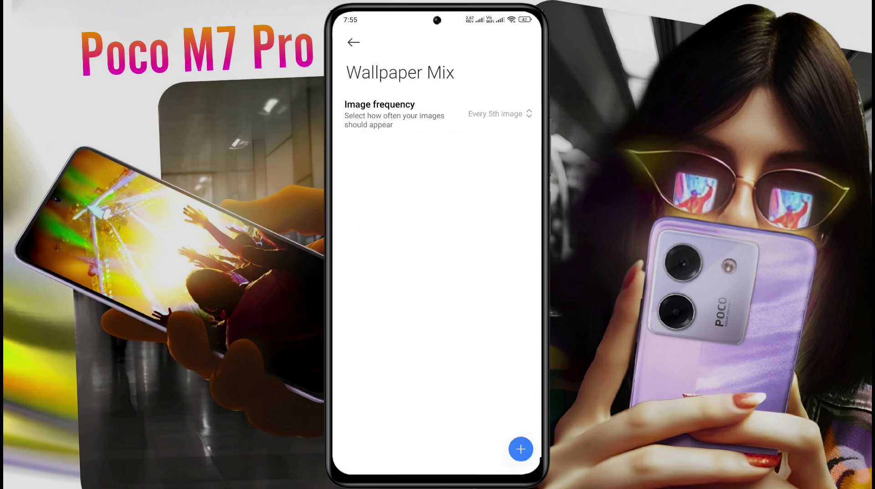
Add the five checked gallery photos to Wallpaper Mix with image frequency Every 2nd image
{"action": "left_click", "coordinate": [522, 449]}
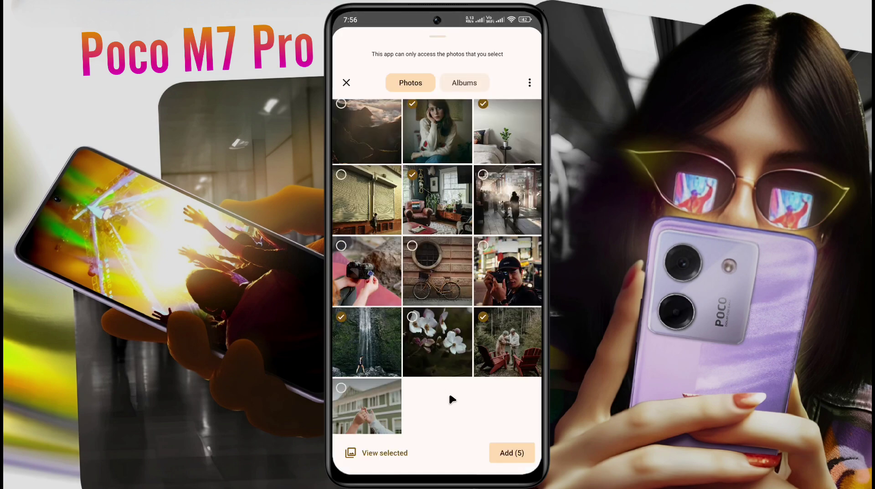
{"action": "left_click", "coordinate": [512, 453]}
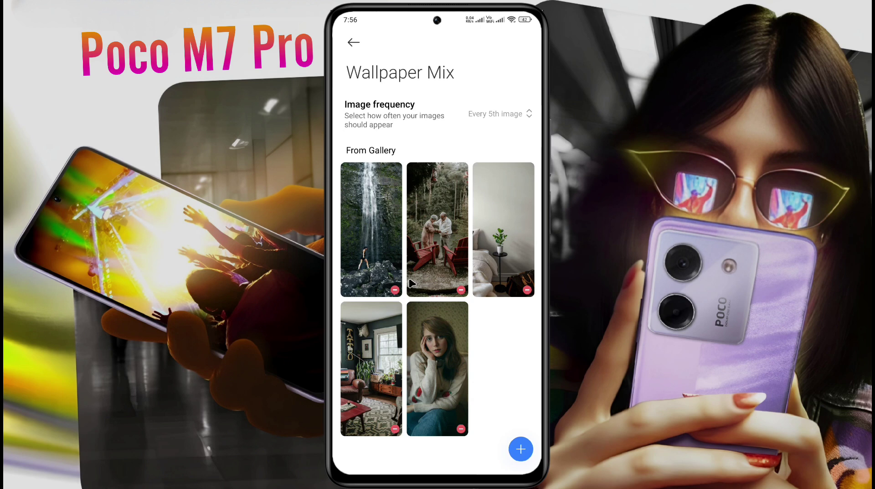
{"action": "left_click", "coordinate": [434, 122]}
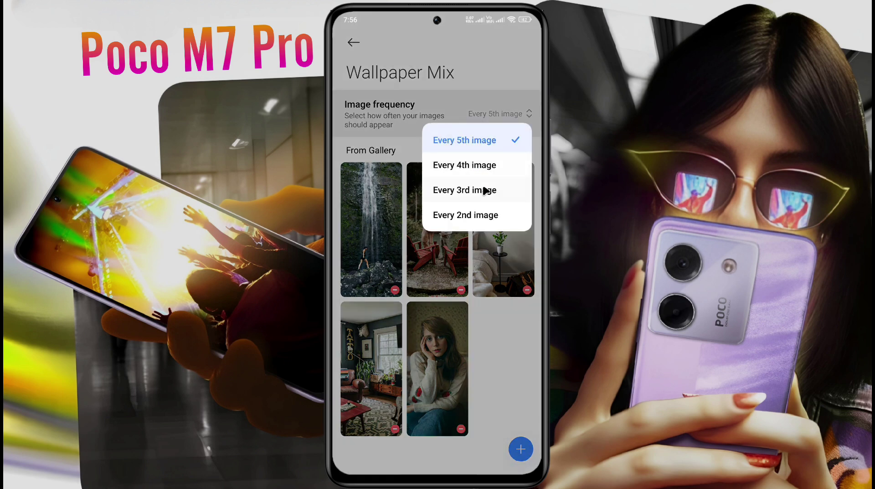
{"action": "left_click", "coordinate": [457, 215]}
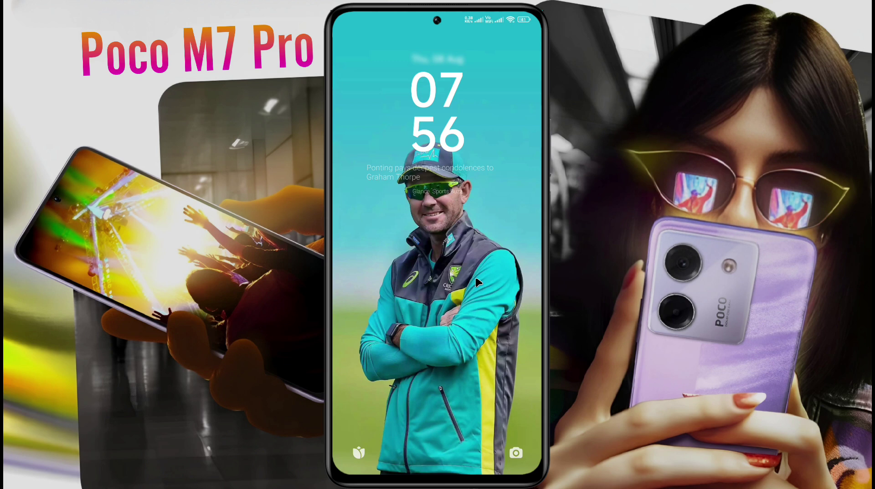
Open the cricket wallpaper's Glance story and browse its Videos and Games feeds
{"action": "left_click_drag", "start_coordinate": [346, 282], "coordinate": [423, 286]}
{"action": "left_click", "coordinate": [420, 453]}
{"action": "scroll", "coordinate": [437, 228], "scroll_direction": "down", "scroll_amount": 5}
{"action": "scroll", "coordinate": [437, 227], "scroll_direction": "down", "scroll_amount": 5}
{"action": "left_click", "coordinate": [455, 452]}
{"action": "scroll", "coordinate": [436, 228], "scroll_direction": "down", "scroll_amount": 10}
{"action": "scroll", "coordinate": [437, 227], "scroll_direction": "up", "scroll_amount": 8}
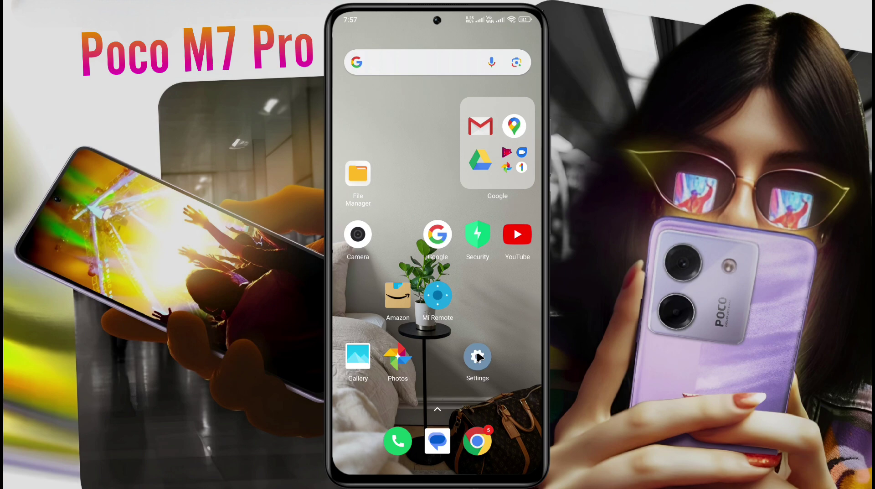
Turn off Glance for Mi in Lock screen settings, citing 'Uses too much battery'
{"action": "left_click", "coordinate": [478, 356]}
{"action": "left_click", "coordinate": [448, 421]}
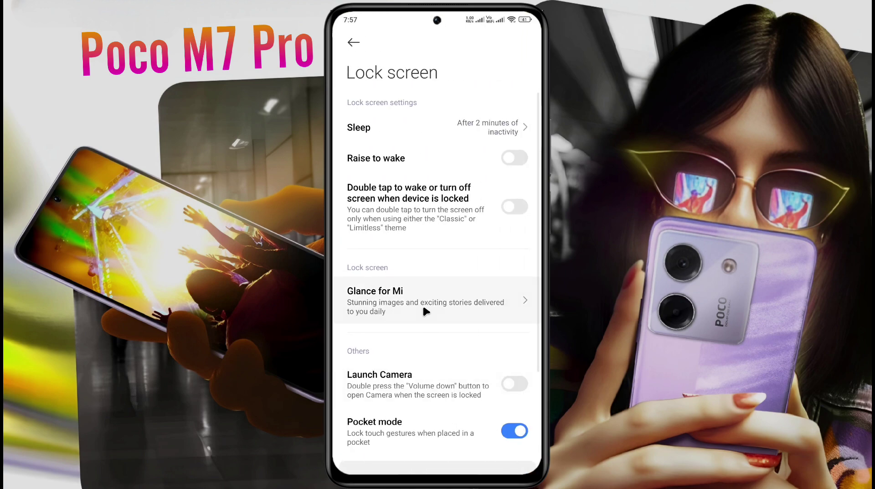
{"action": "left_click", "coordinate": [423, 309]}
{"action": "left_click", "coordinate": [514, 115]}
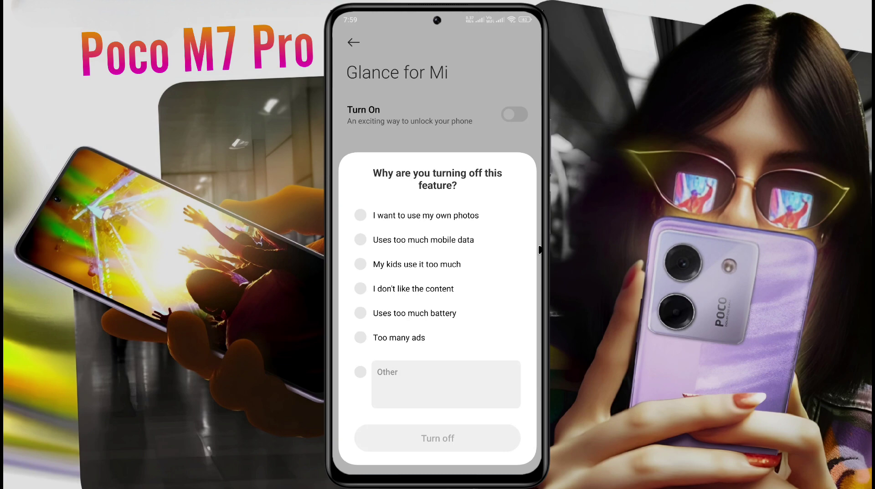
{"action": "left_click", "coordinate": [400, 312]}
{"action": "left_click", "coordinate": [469, 437]}
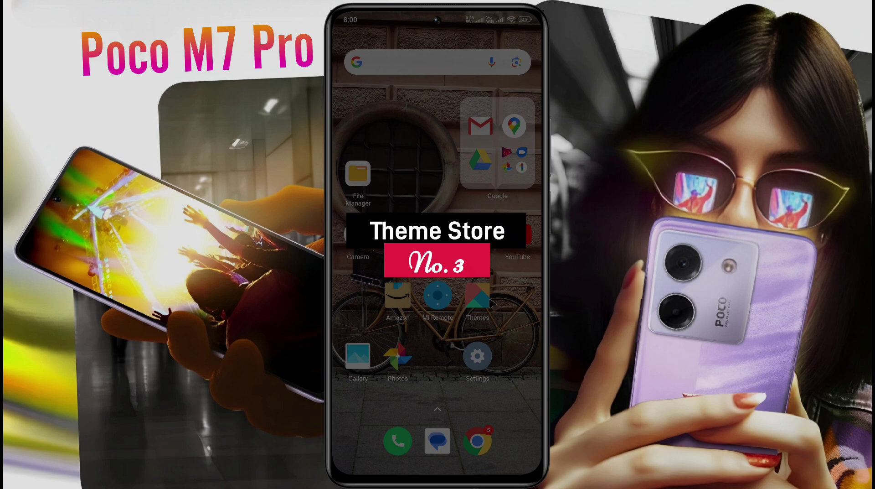
Open the Beach wallpaper collection in the Themes store's Wallpapers section
{"action": "left_click", "coordinate": [480, 297]}
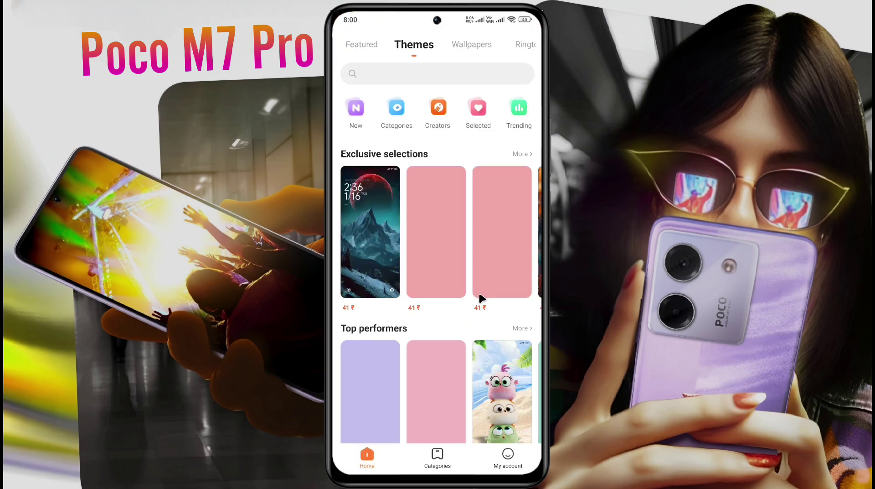
{"action": "left_click", "coordinate": [474, 45]}
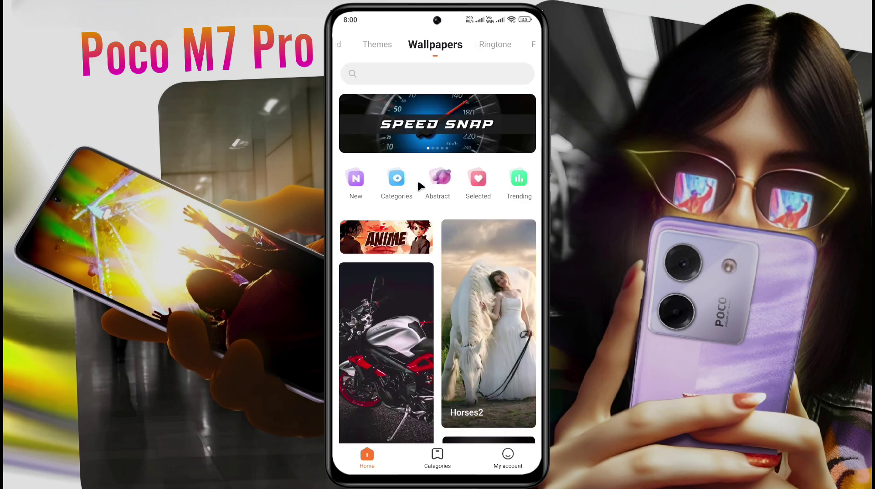
{"action": "scroll", "coordinate": [422, 185], "scroll_direction": "down", "scroll_amount": 5}
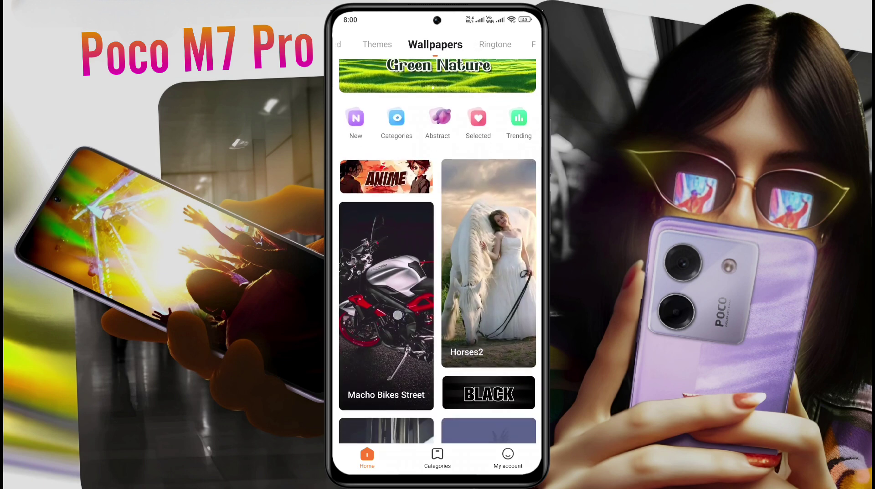
{"action": "scroll", "coordinate": [437, 251], "scroll_direction": "down", "scroll_amount": 4}
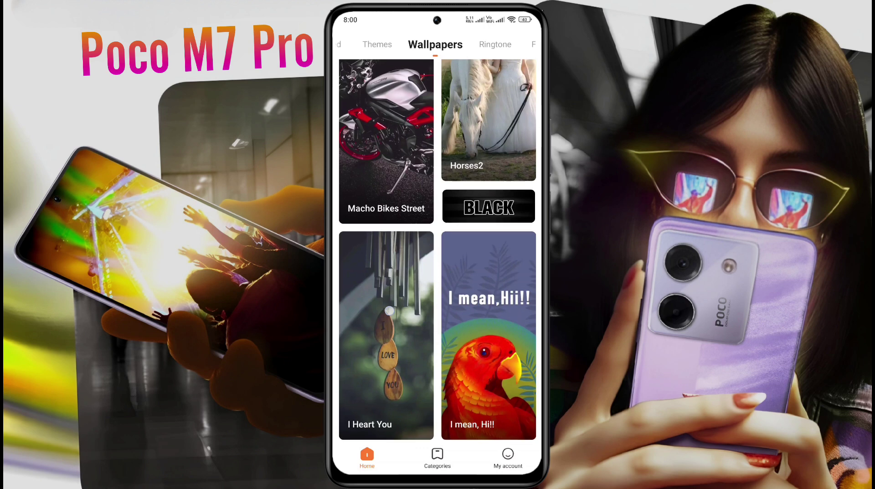
{"action": "scroll", "coordinate": [436, 251], "scroll_direction": "down", "scroll_amount": 5}
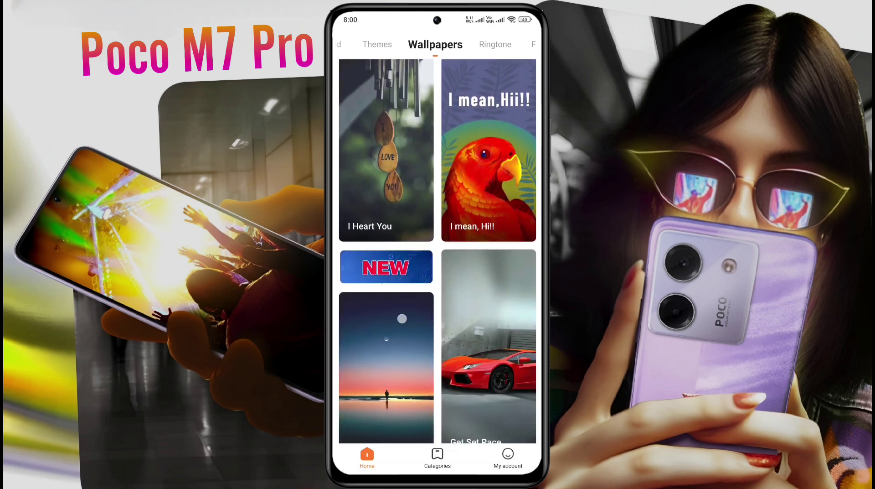
{"action": "scroll", "coordinate": [383, 275], "scroll_direction": "down", "scroll_amount": 5}
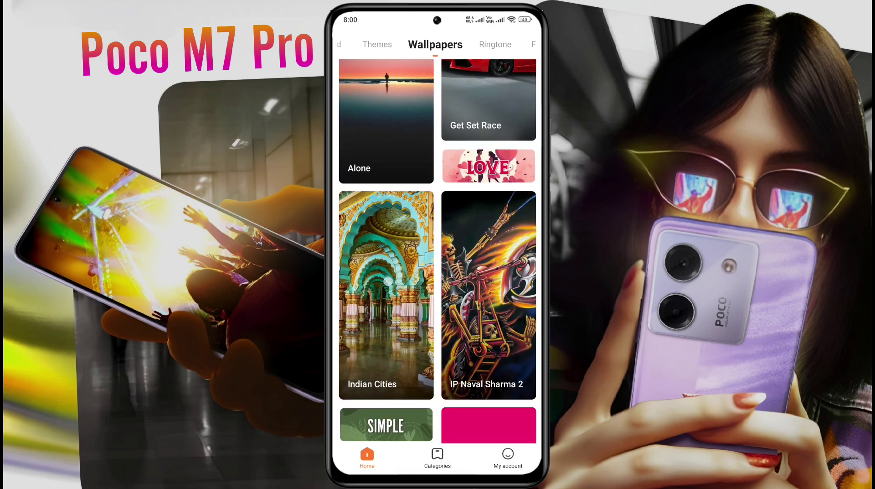
{"action": "scroll", "coordinate": [383, 275], "scroll_direction": "down", "scroll_amount": 5}
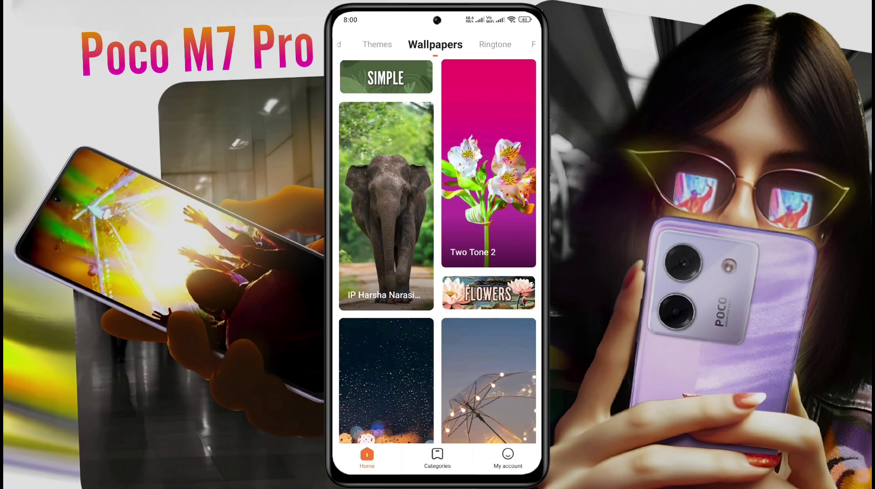
{"action": "scroll", "coordinate": [476, 209], "scroll_direction": "down", "scroll_amount": 2}
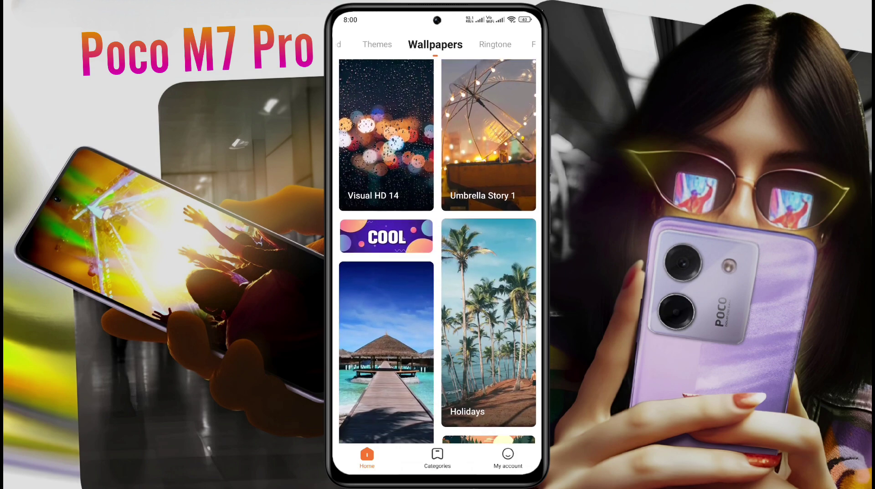
{"action": "left_click", "coordinate": [375, 312]}
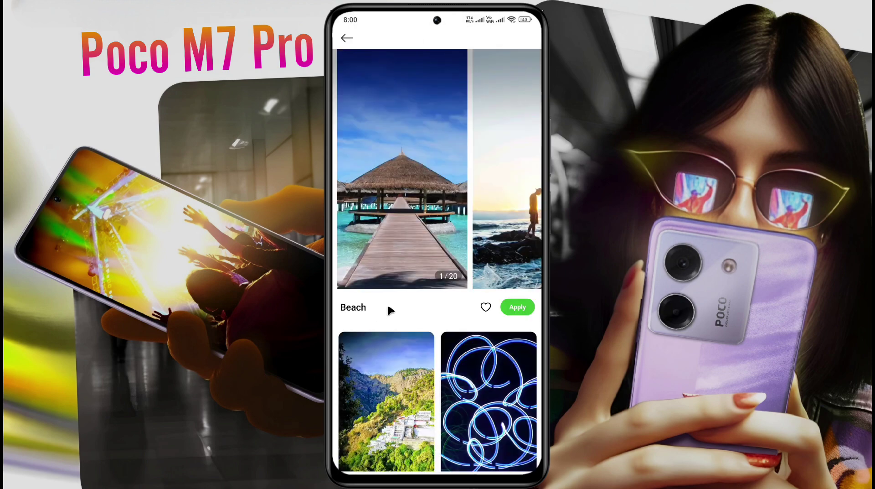
Set Beach image 2/20 as the lock screen wallpaper, declining Wallpaper Carousel
{"action": "left_click_drag", "start_coordinate": [405, 220], "coordinate": [319, 220]}
{"action": "left_click", "coordinate": [525, 311]}
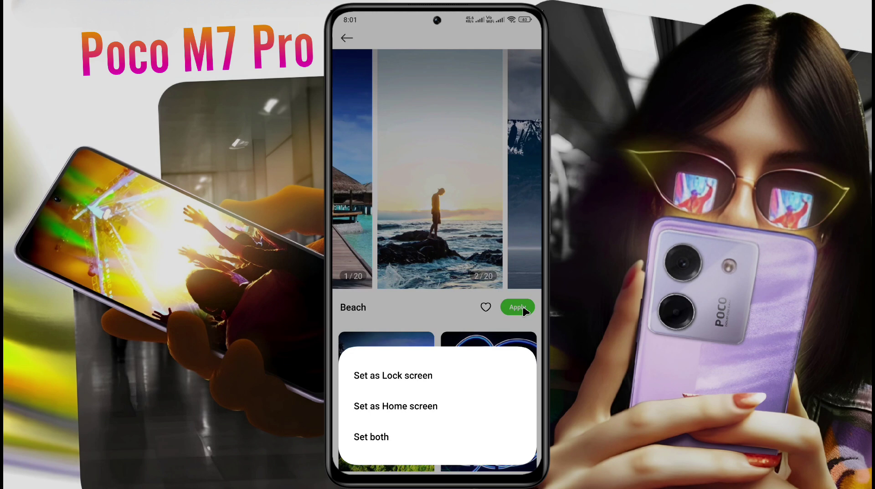
{"action": "left_click", "coordinate": [458, 378]}
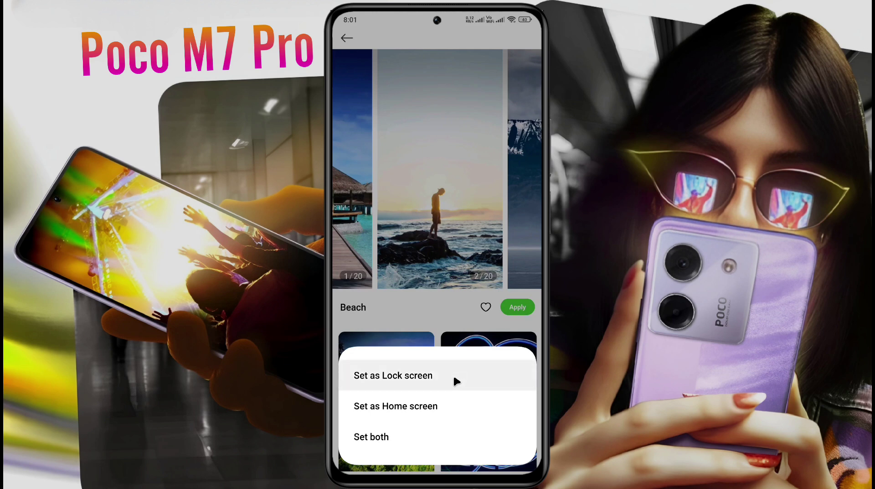
{"action": "left_click", "coordinate": [453, 431]}
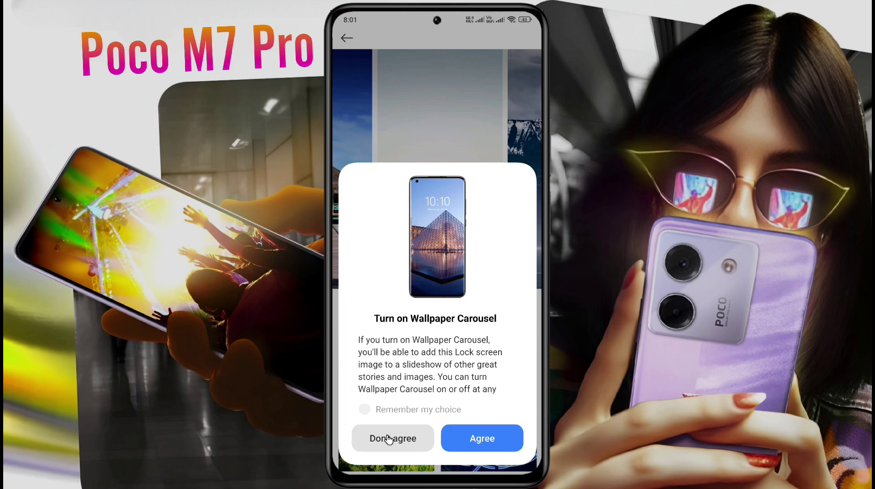
{"action": "left_click", "coordinate": [392, 438]}
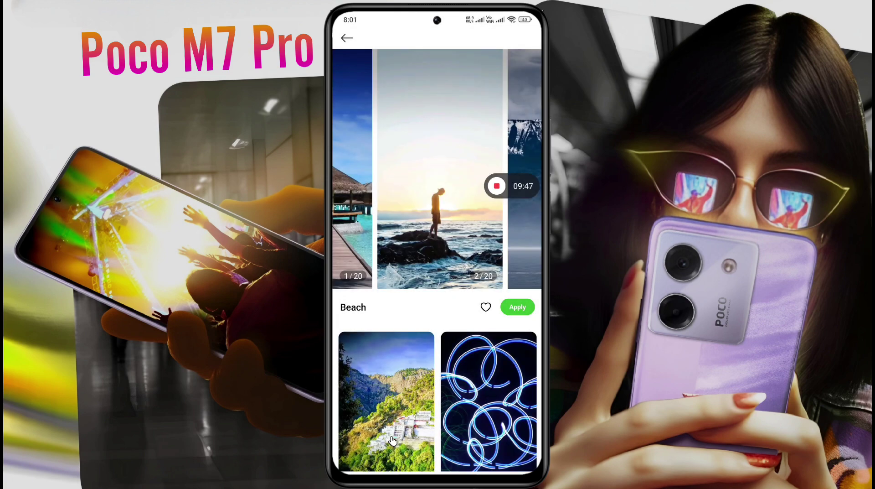